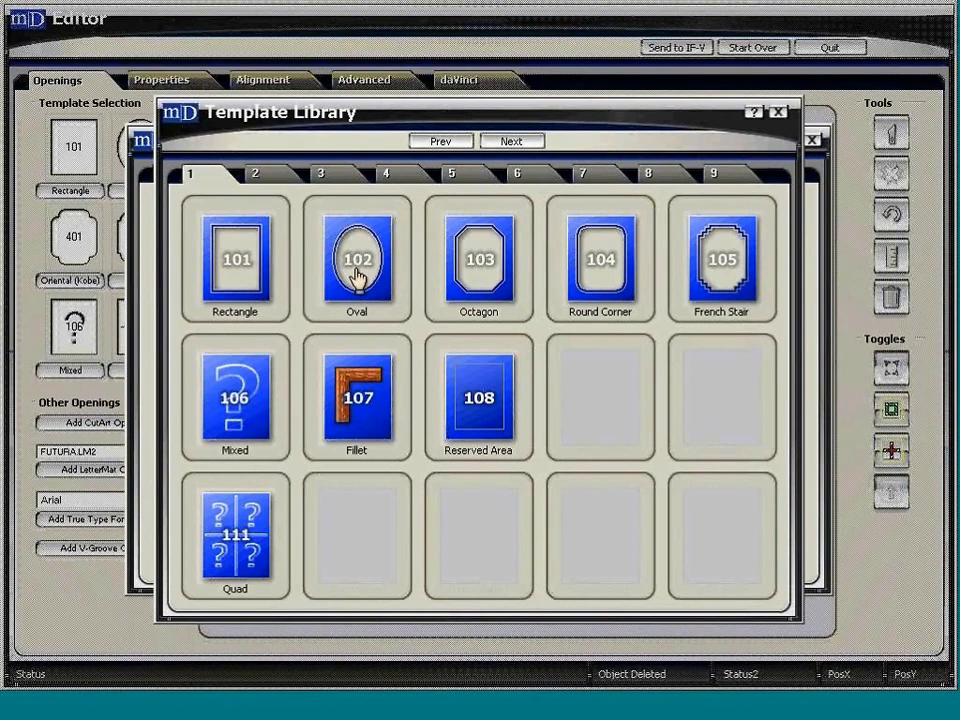
Step: Choose the Oval template 102 as the design for the new single opening
left_click(357, 278)
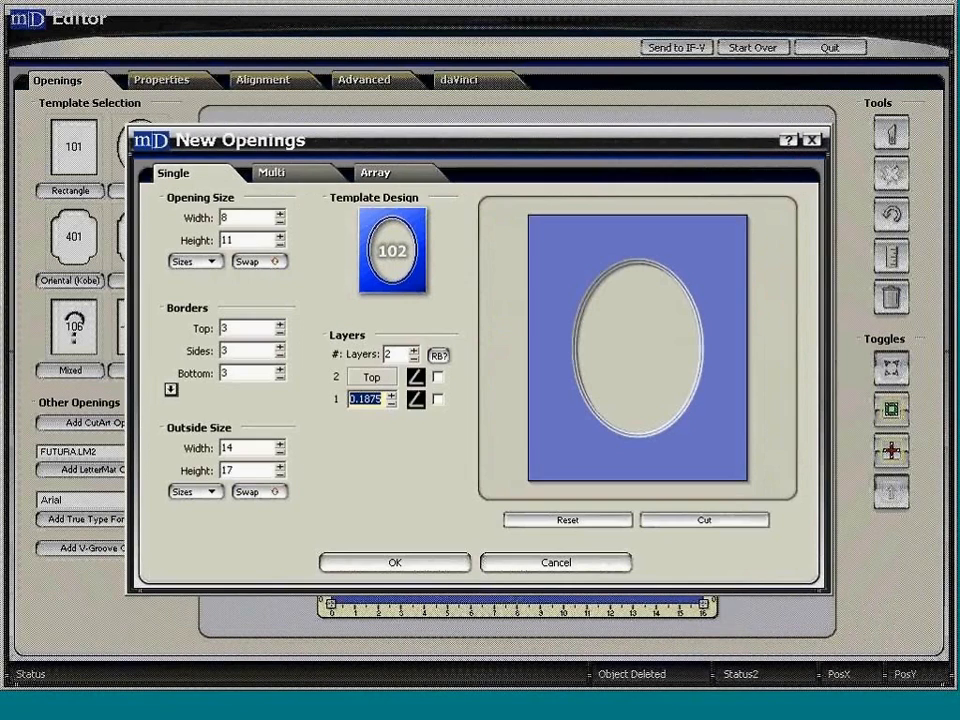
Step: Browse the template library's design groups 3, 4, 5, 6 and 9 for the available opening shapes
left_click(394, 272)
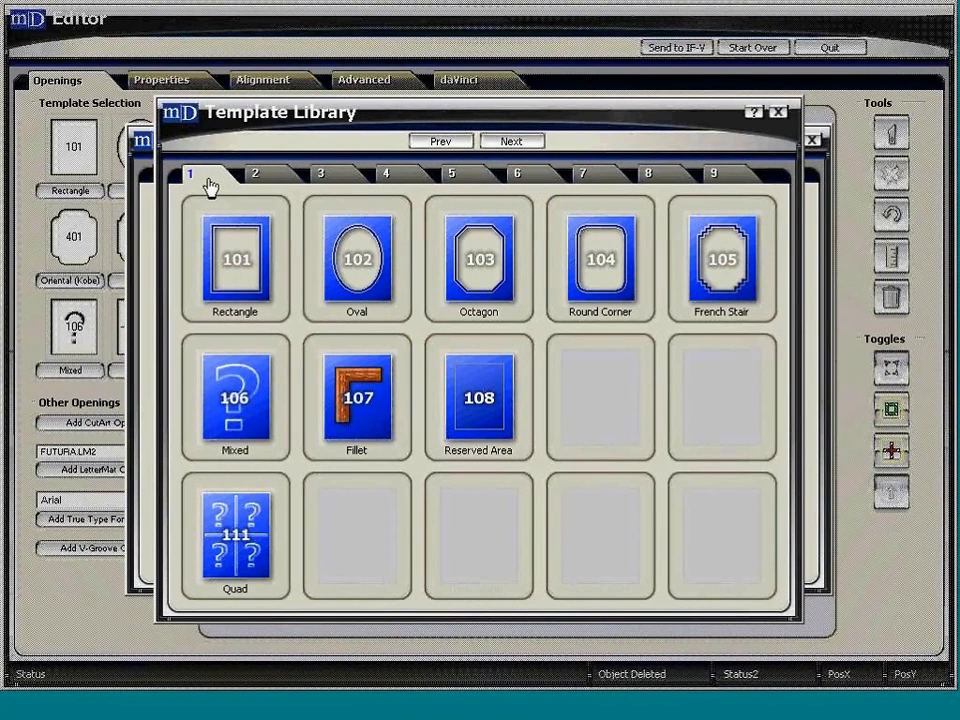
left_click(343, 182)
left_click(408, 180)
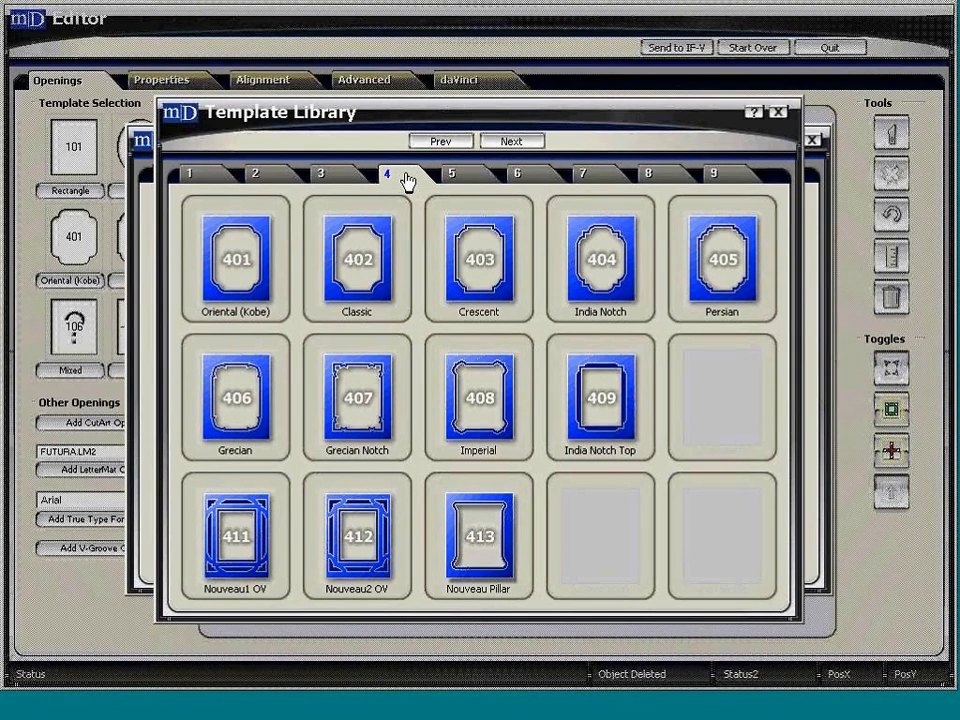
left_click(475, 179)
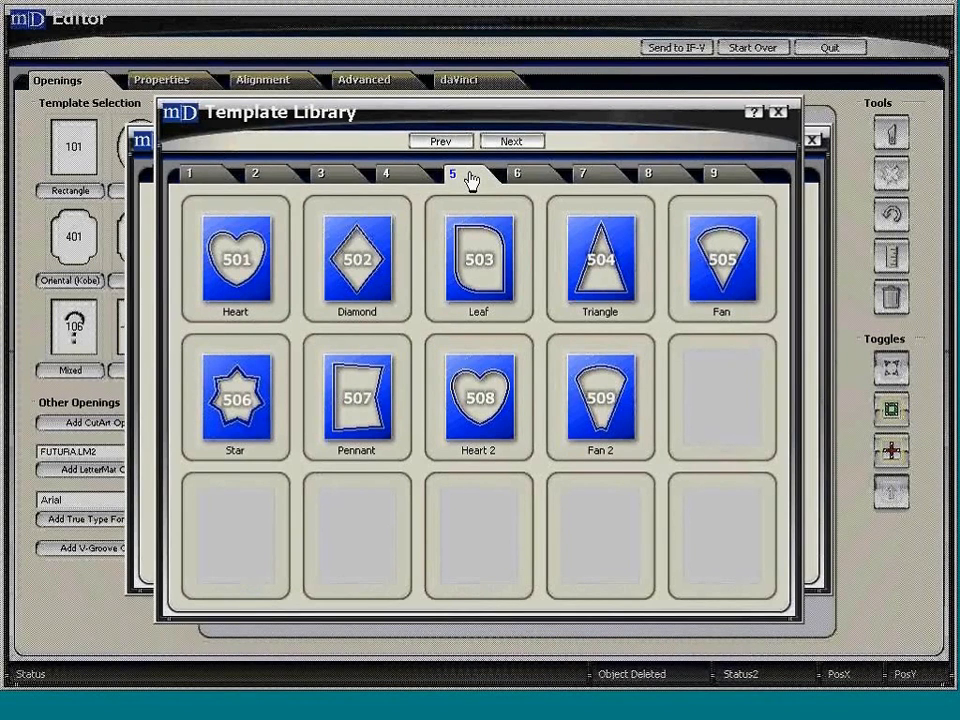
left_click(542, 181)
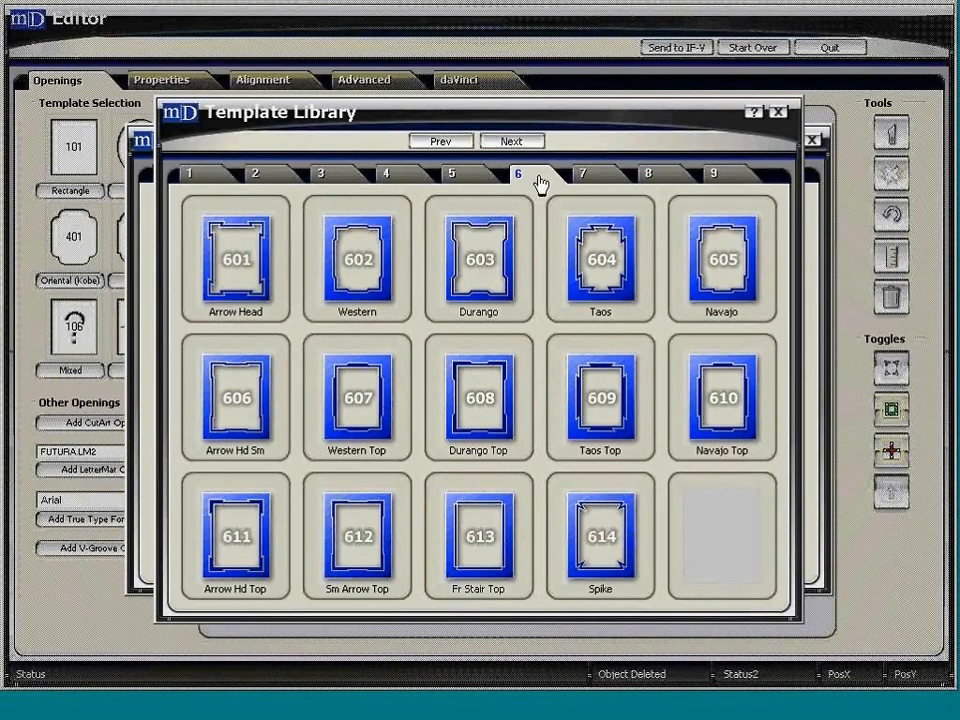
left_click(733, 183)
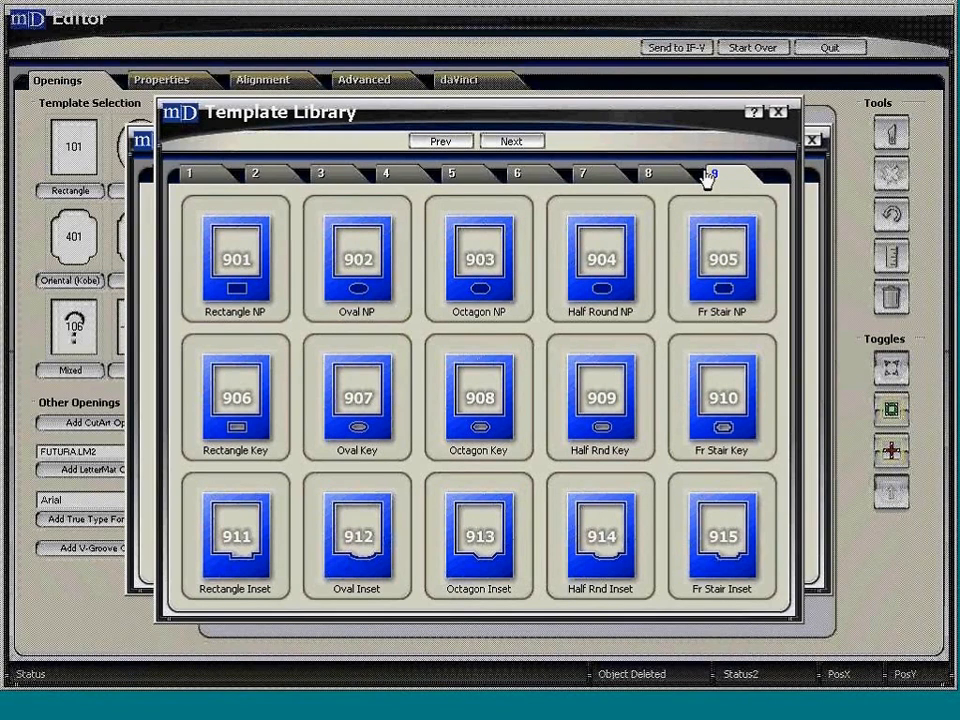
Step: Choose the Pointy template 213 from library group 2 and add it to the mat as a single opening
left_click(268, 179)
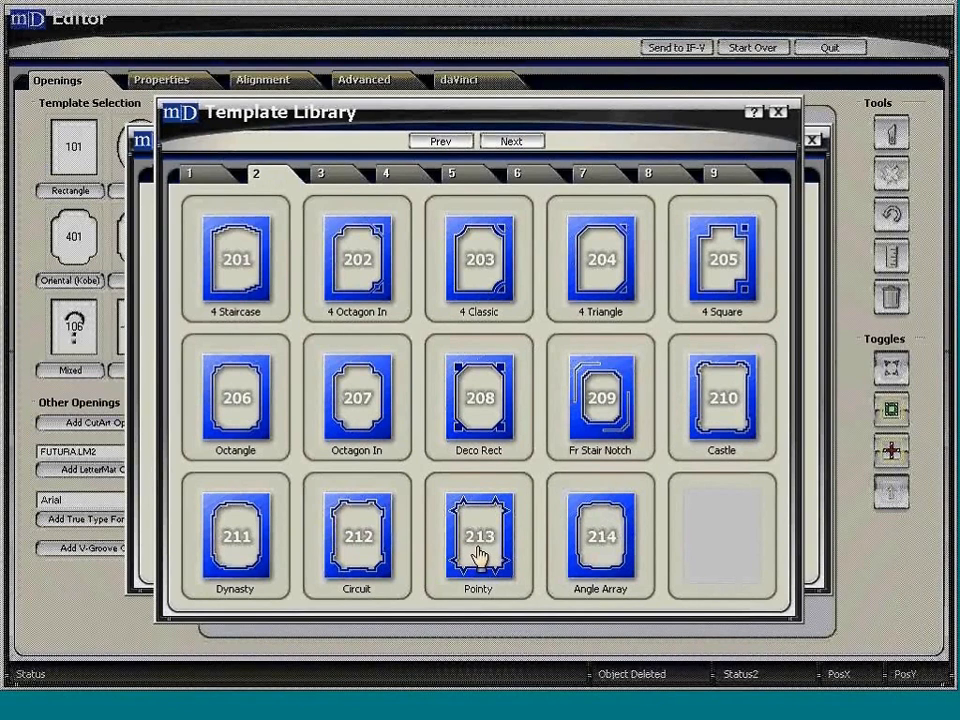
left_click(476, 552)
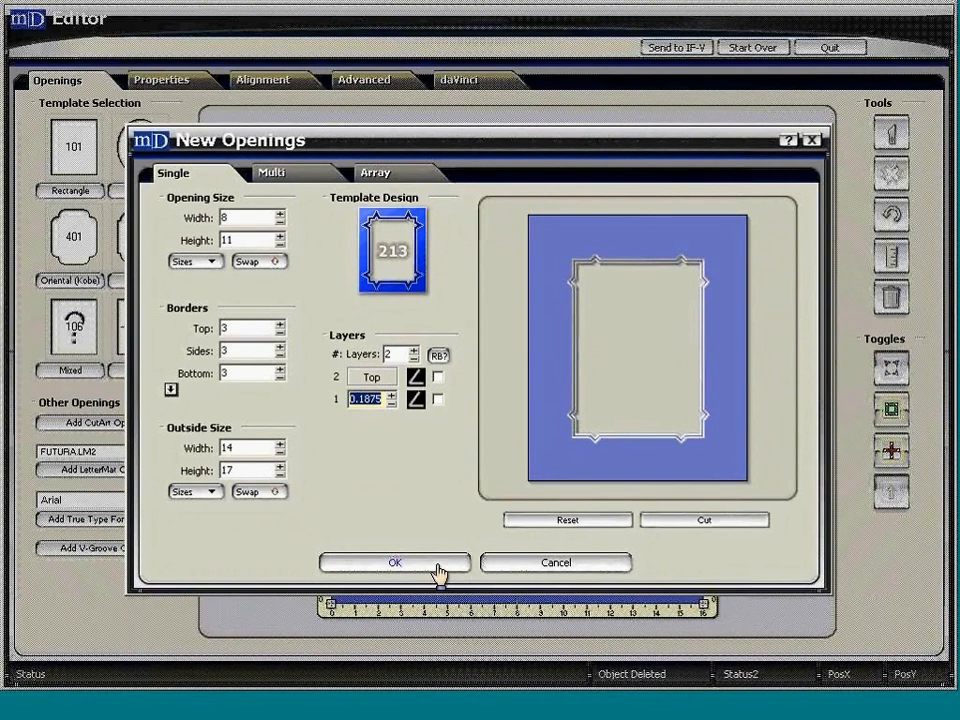
left_click(437, 568)
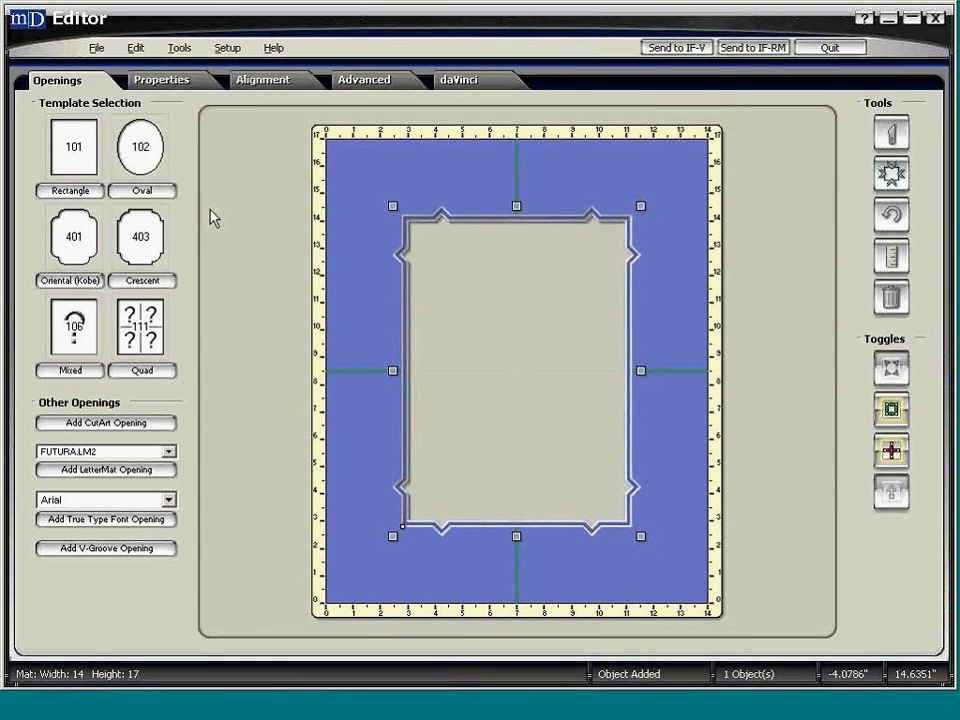
Step: Set the corner distance of the Pointy opening to 0.625 in its template parameters
left_click(195, 88)
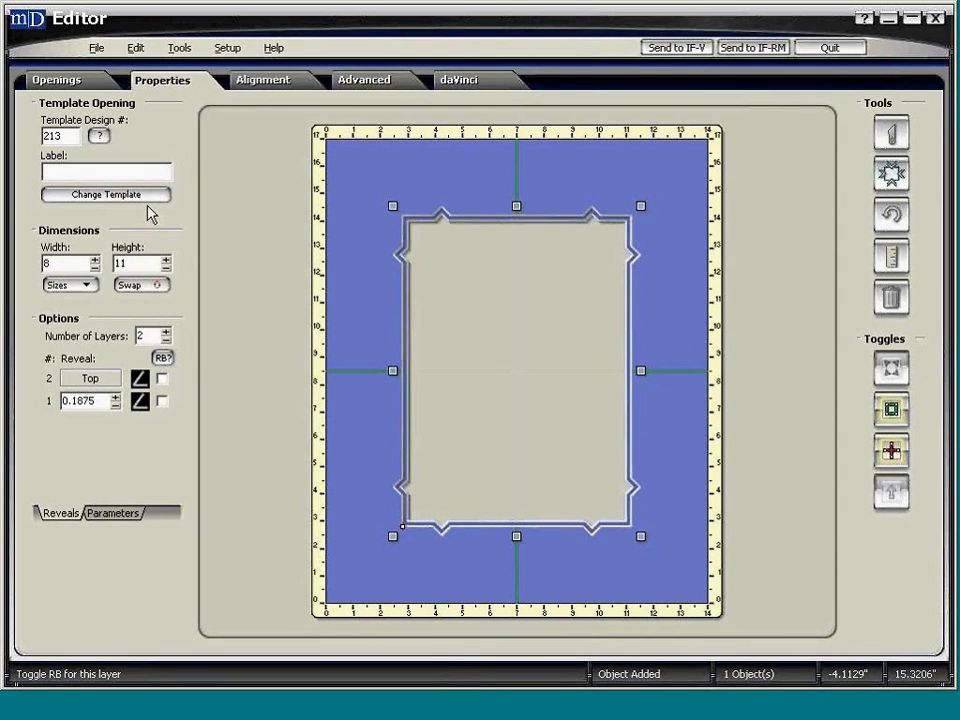
left_click(111, 522)
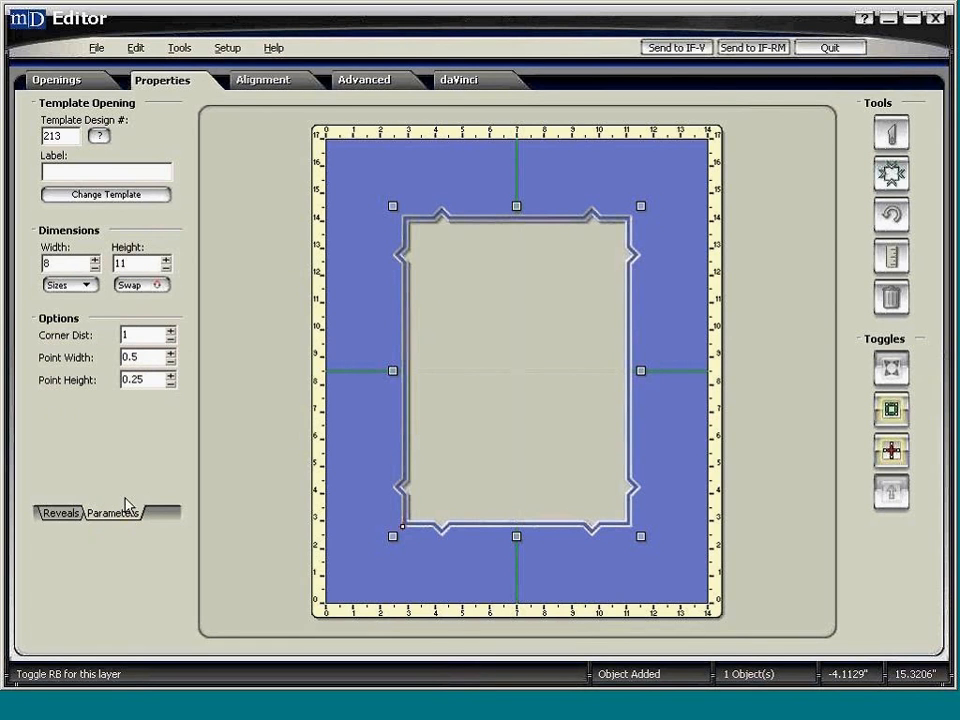
left_click(171, 341)
left_click(171, 341)
left_click(171, 341)
left_click(171, 341)
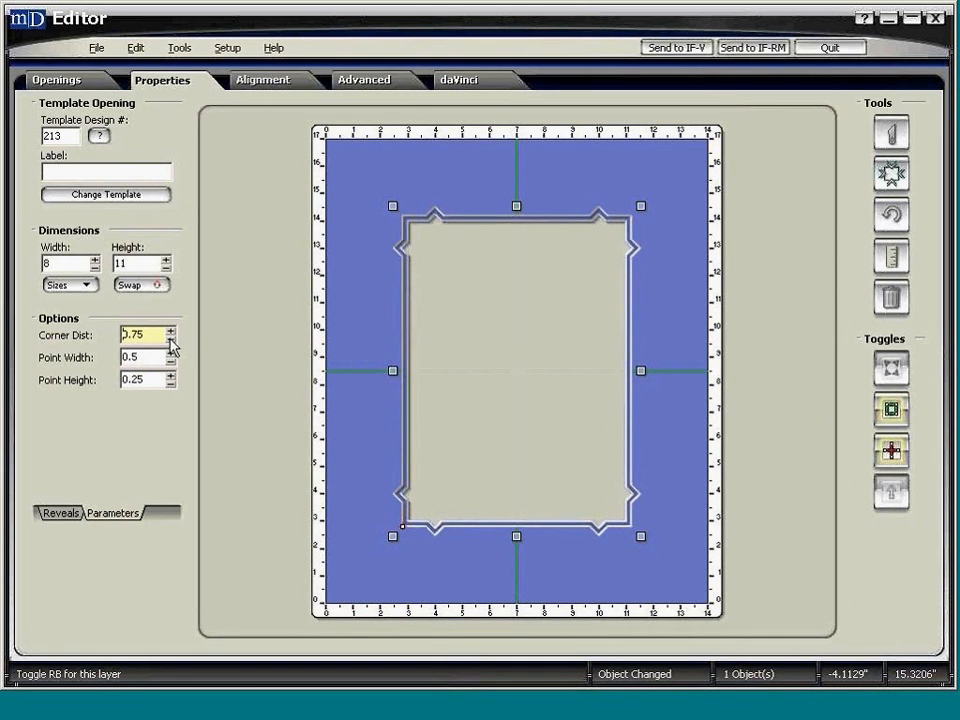
left_click(171, 341)
left_click(171, 341)
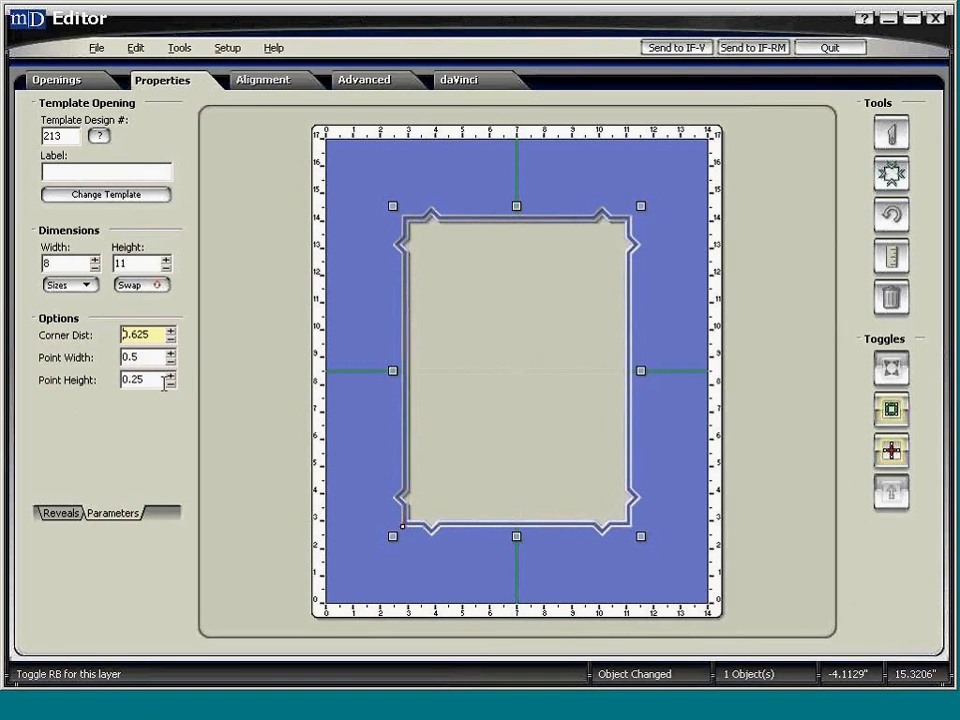
Step: Set the Pointy opening's point height to -0.375 so the points face into the opening
left_click(168, 386)
left_click(168, 383)
left_click(168, 379)
left_click(171, 384)
left_click(171, 384)
left_click(171, 384)
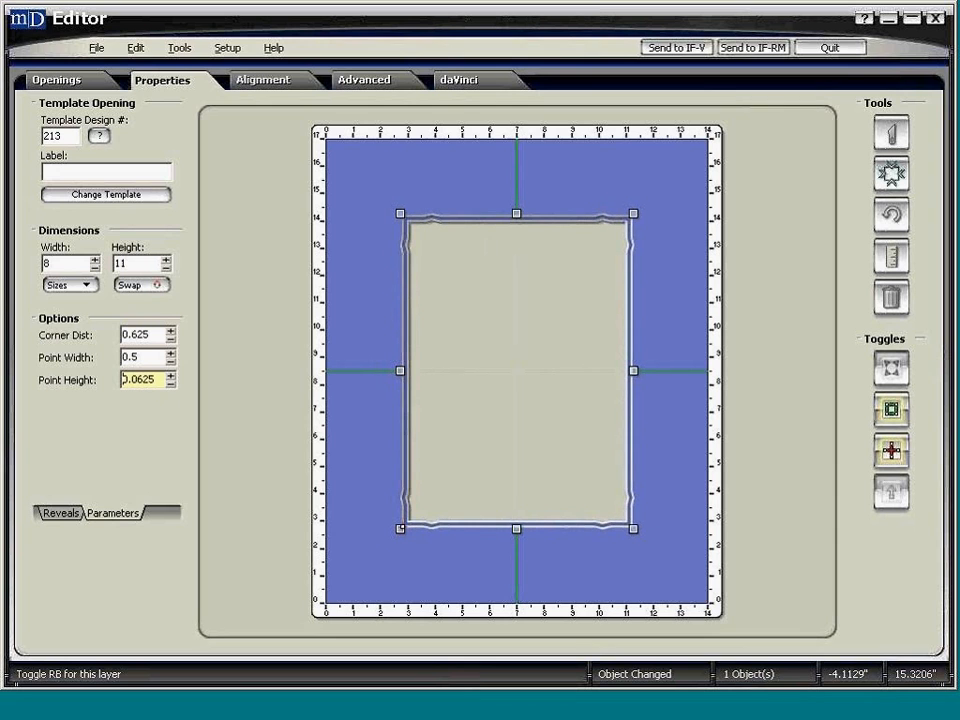
left_click(171, 384)
left_click(171, 384)
left_click(171, 384)
left_click(171, 384)
left_click(171, 384)
left_click(171, 384)
left_click(171, 384)
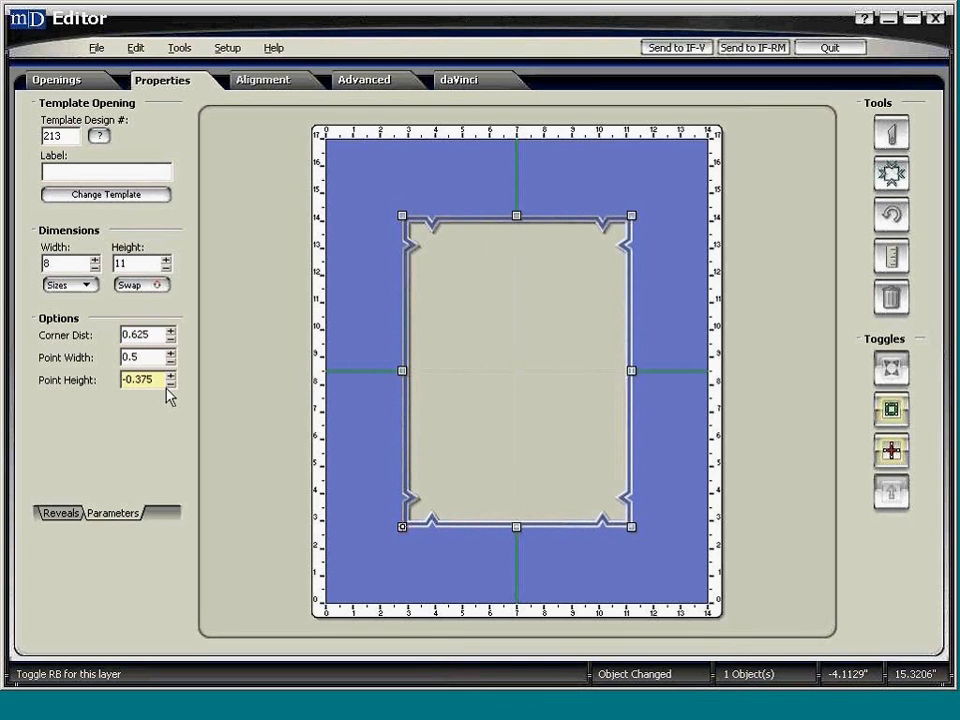
Step: Examine the help diagram of template 213's parameters and close it
left_click(98, 138)
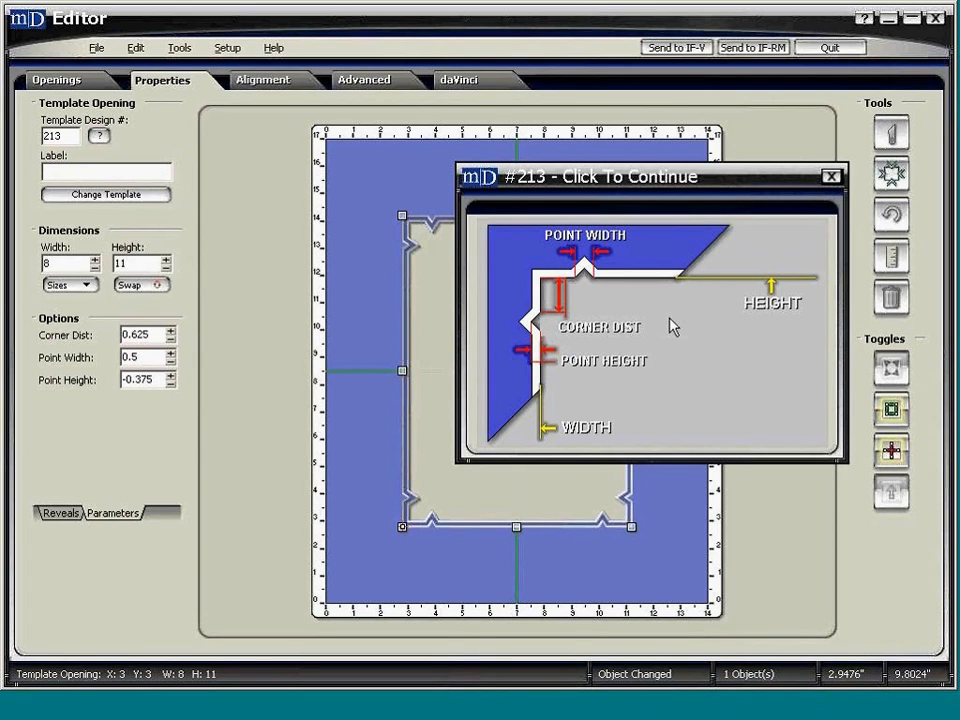
left_click(830, 178)
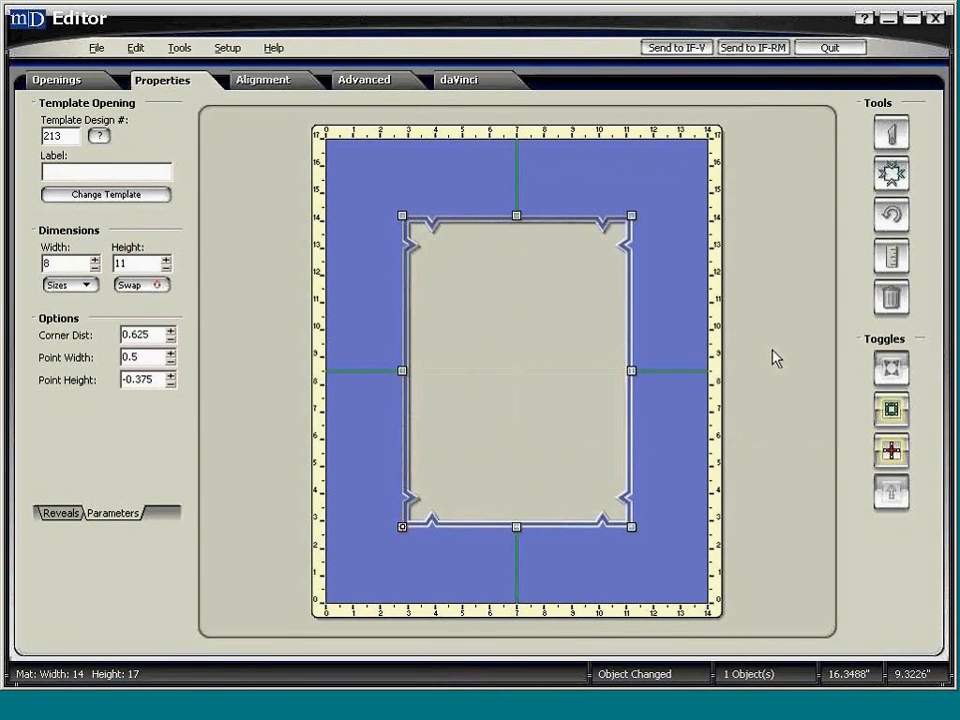